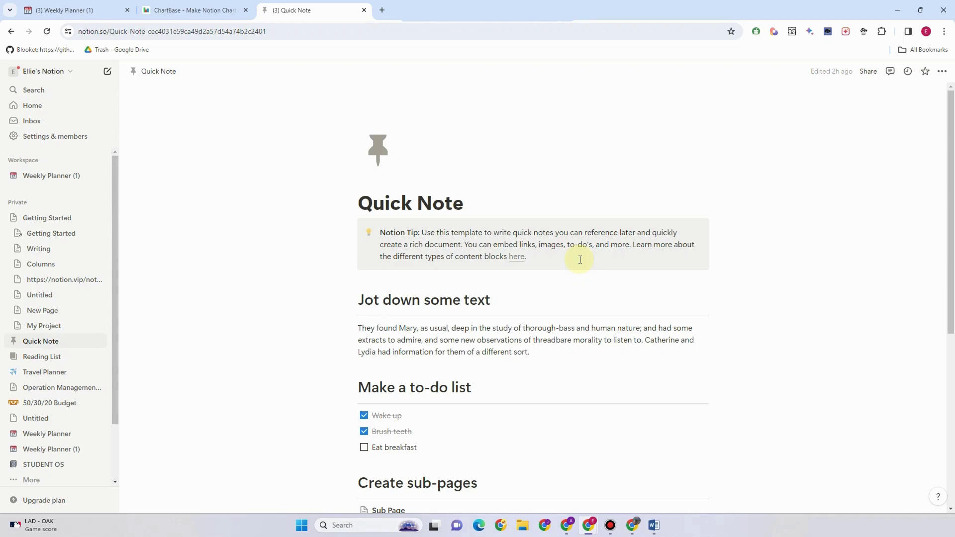
scroll(649, 297, down, 2)
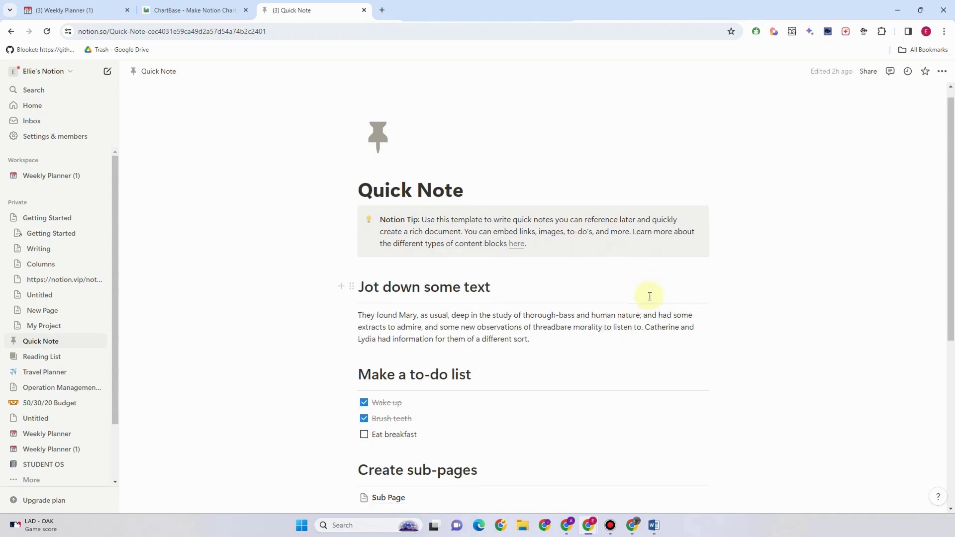
scroll(649, 297, down, 1)
scroll(650, 296, down, 1)
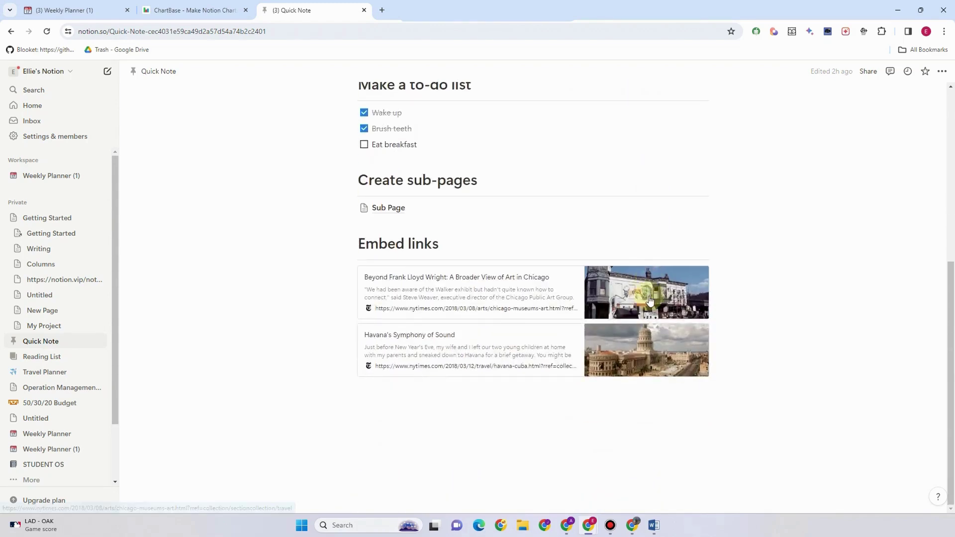
scroll(576, 347, up, 3)
scroll(567, 366, down, 3)
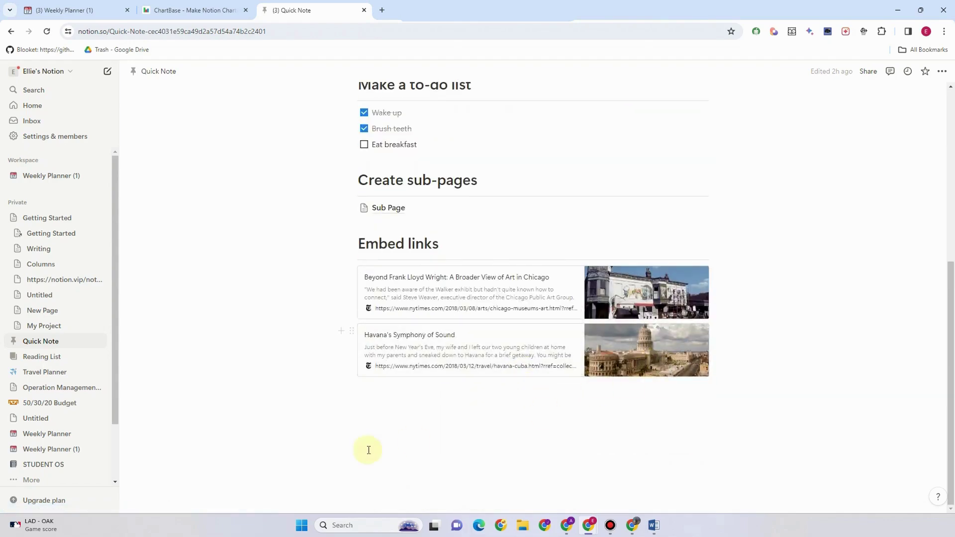
Add an empty embed block below the news links and copy the YouTube video's URL
click(389, 422)
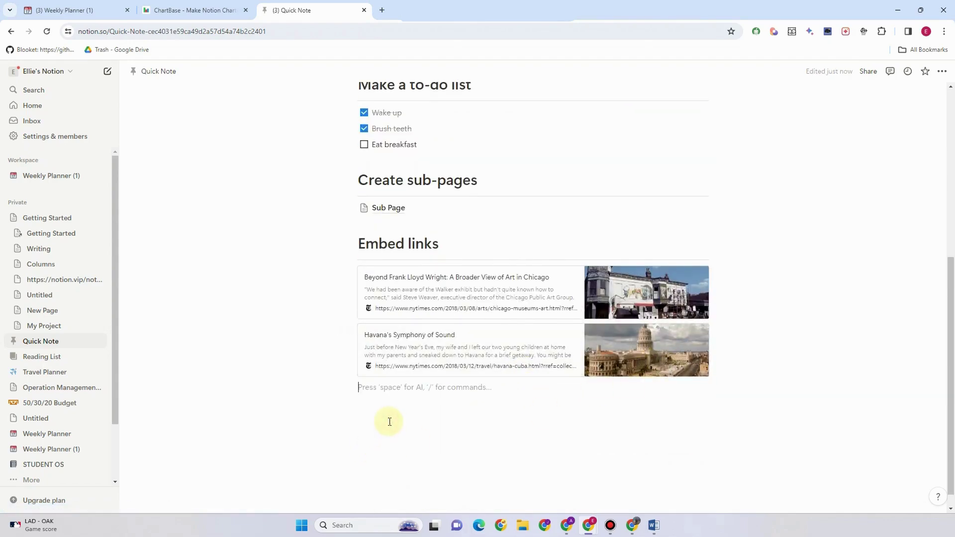
key(Return)
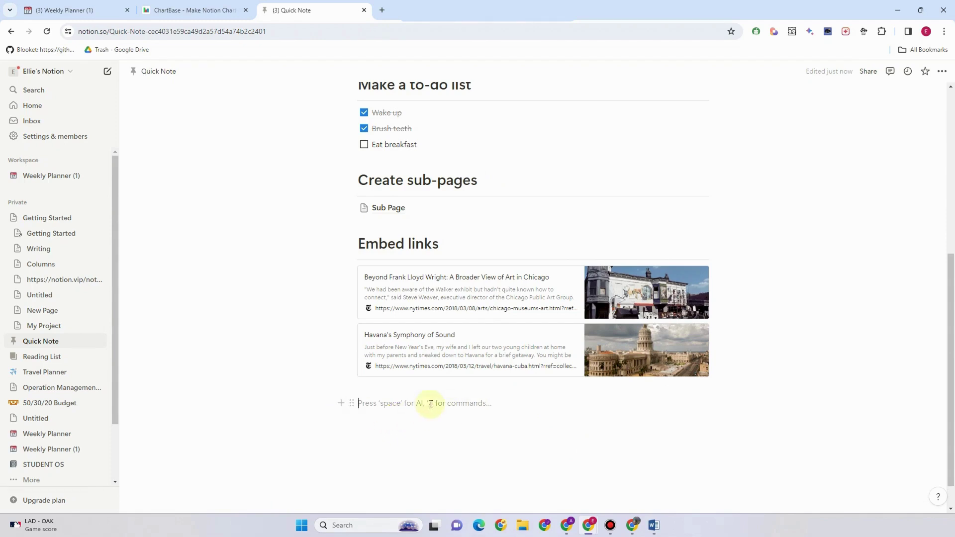
text(/)
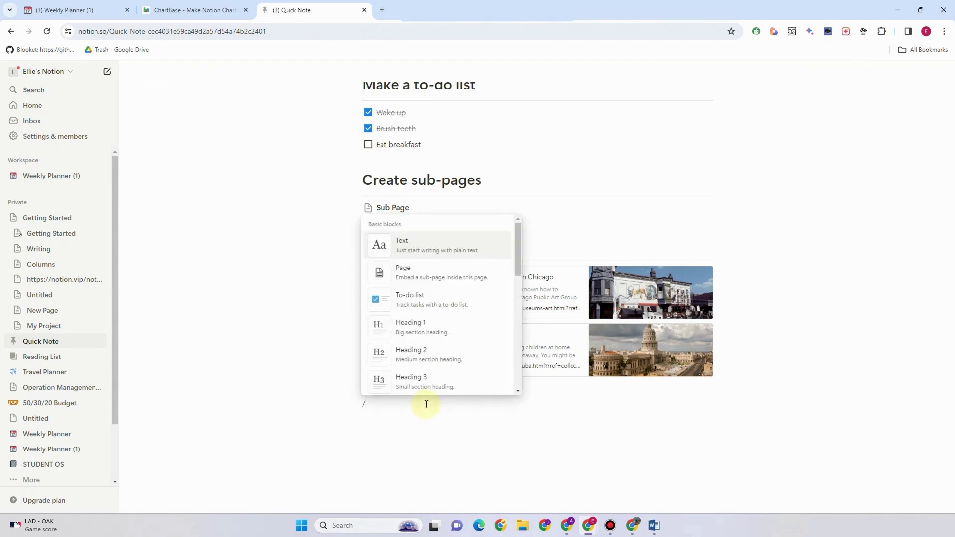
text(em)
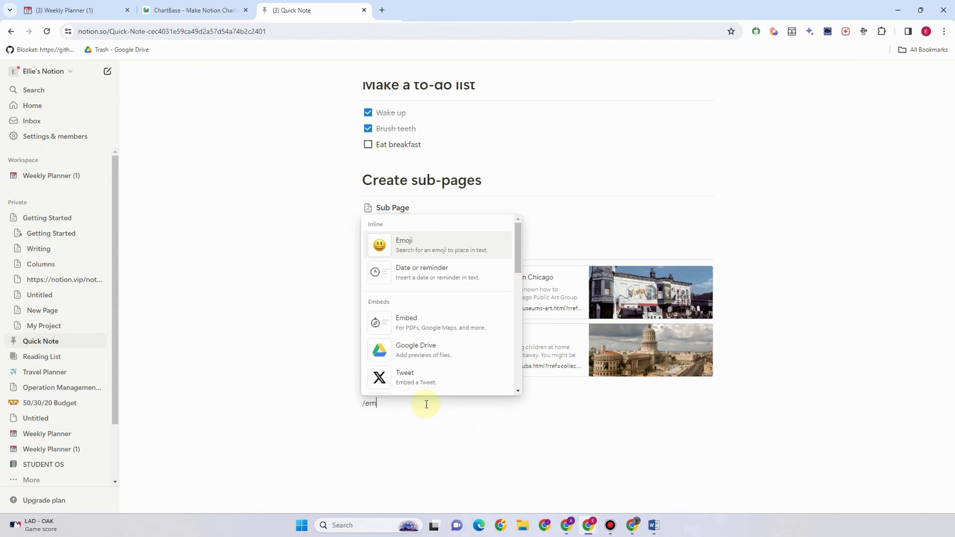
text(b)
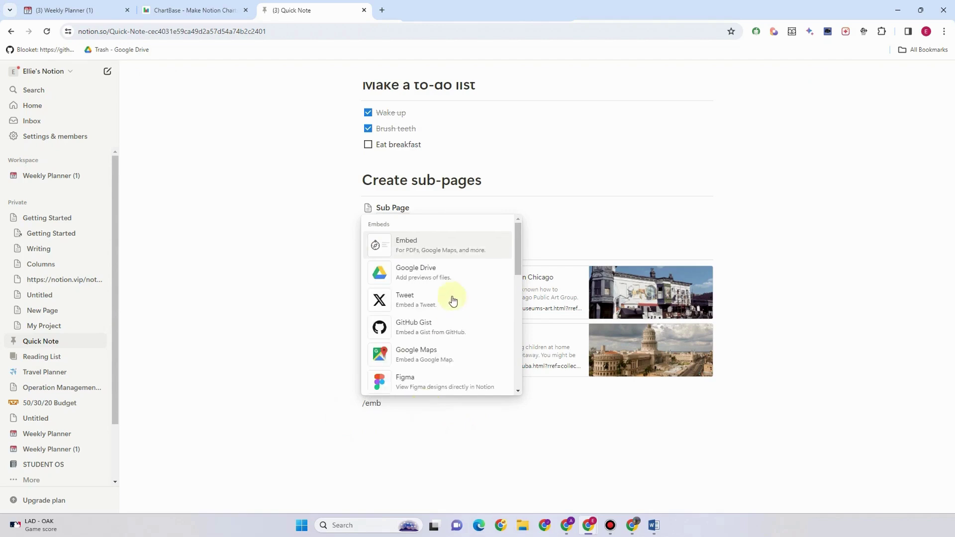
click(434, 247)
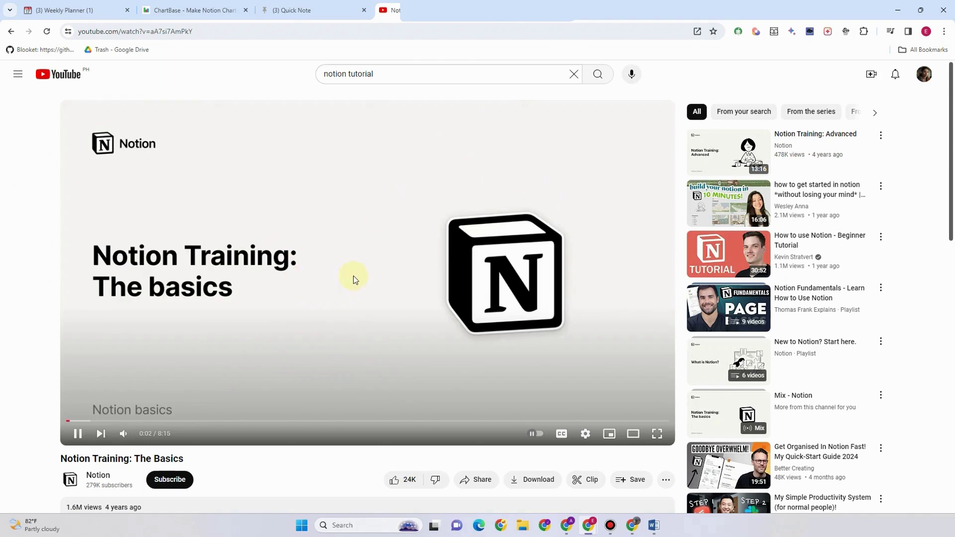
click(204, 31)
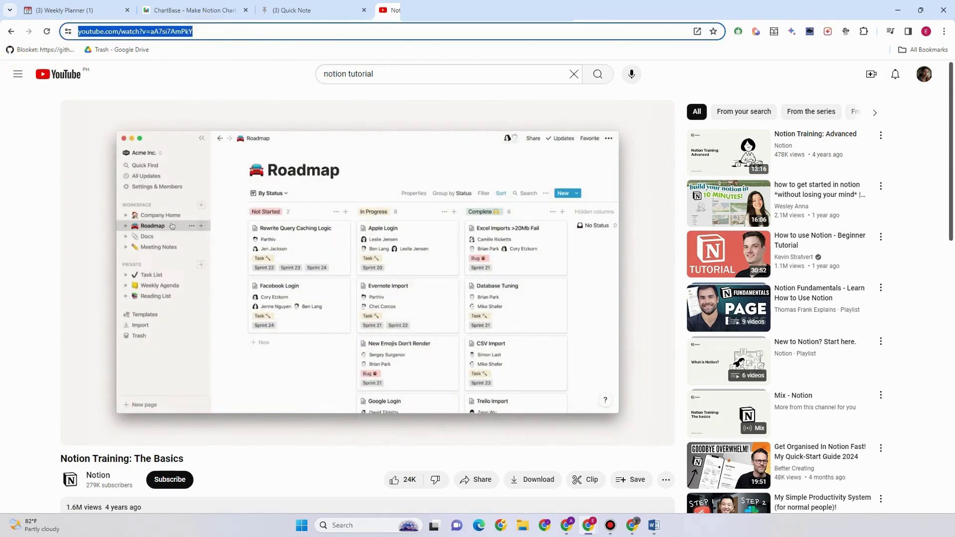
click(291, 10)
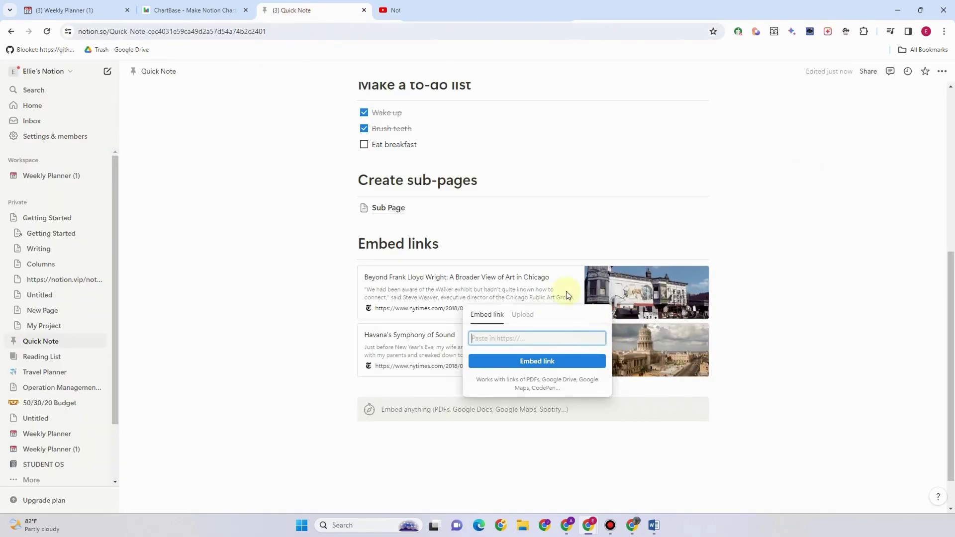
Paste the Notion Training: The Basics YouTube link into the embed block and embed it
key(ctrl+v)
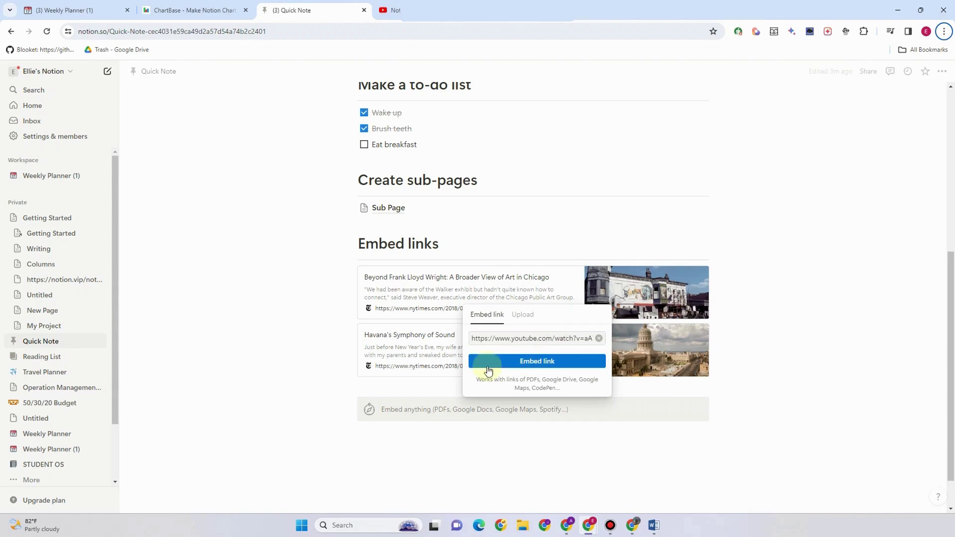
click(547, 362)
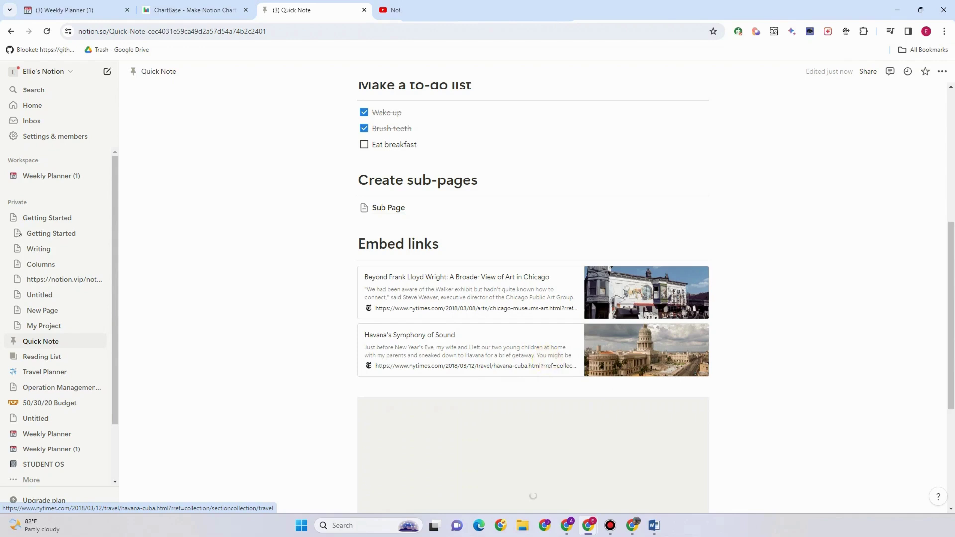
scroll(545, 406, down, 3)
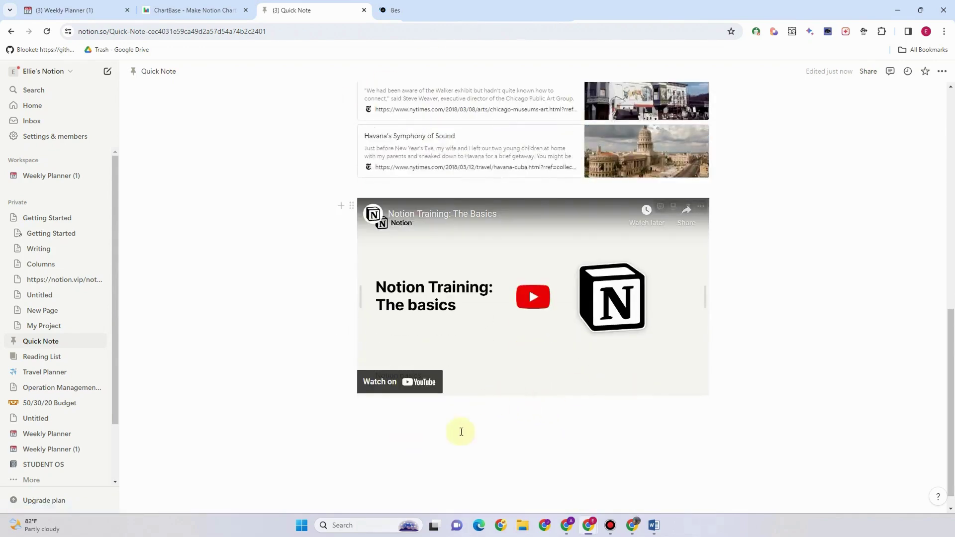
Add an embed block below the video and copy the jamesclear.com/articles URL
click(414, 441)
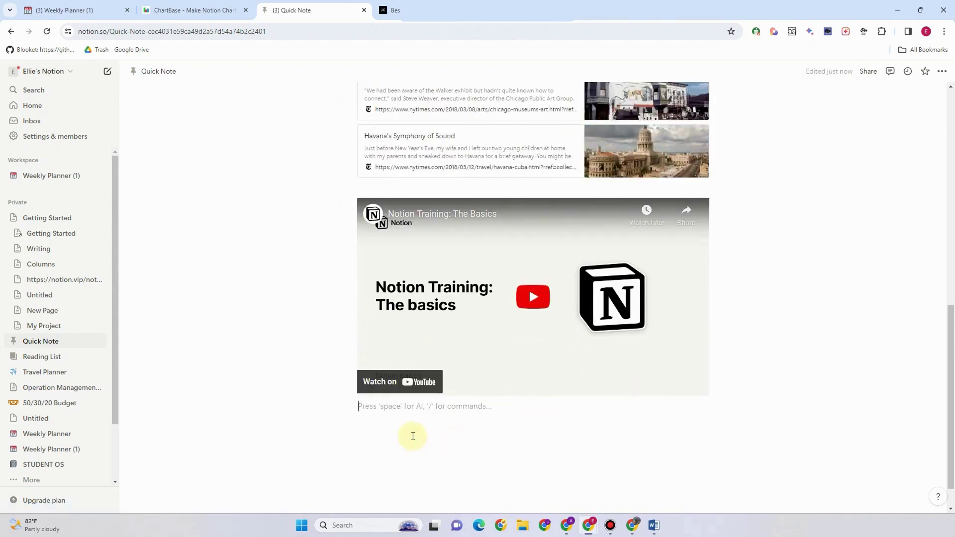
text(/em)
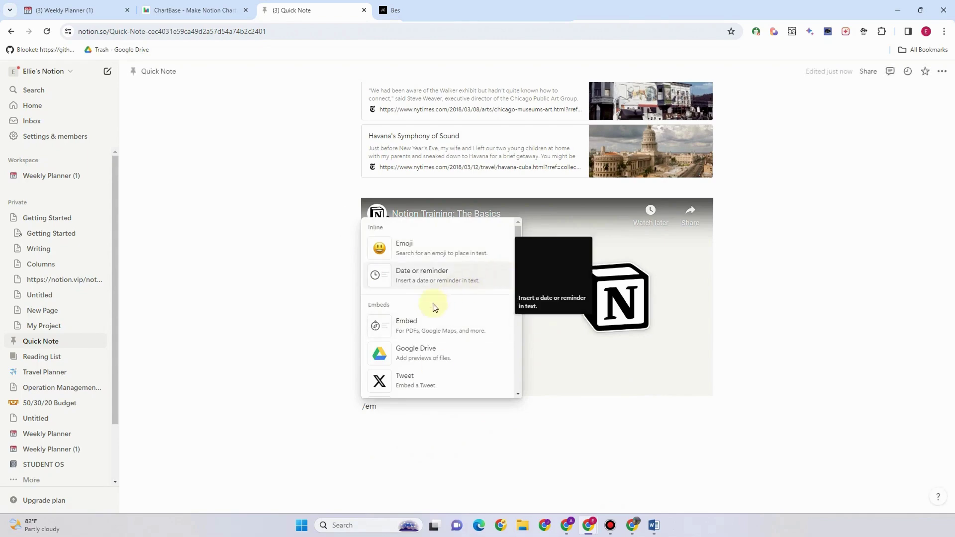
click(452, 333)
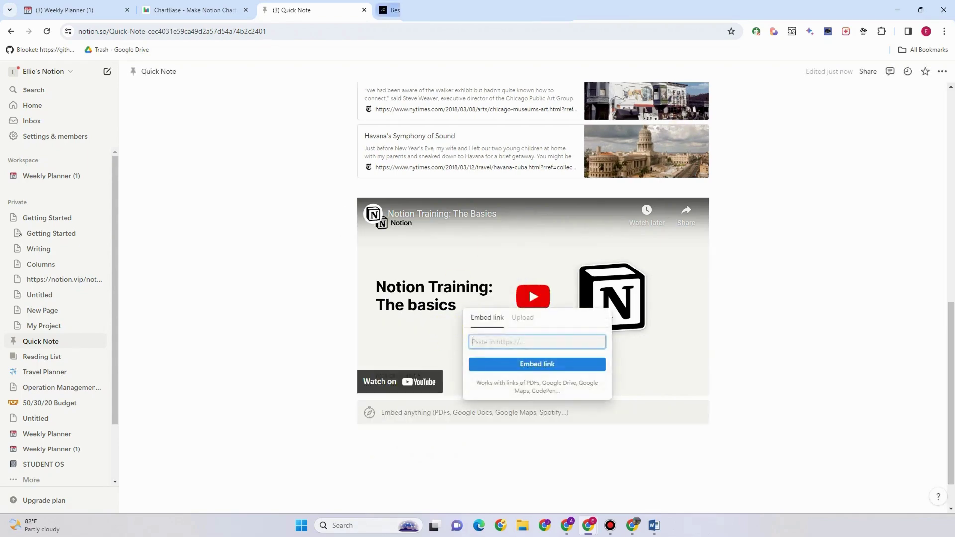
click(392, 10)
click(317, 35)
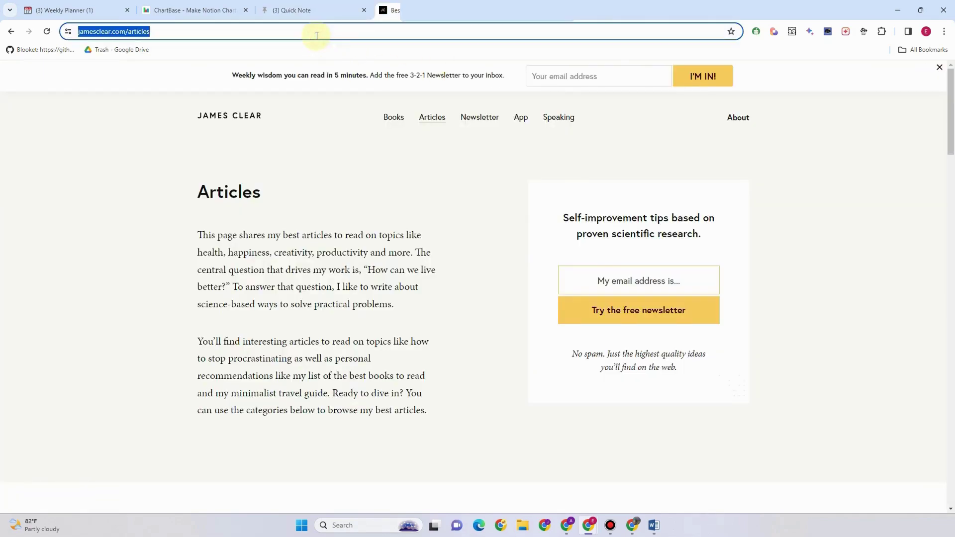
click(307, 8)
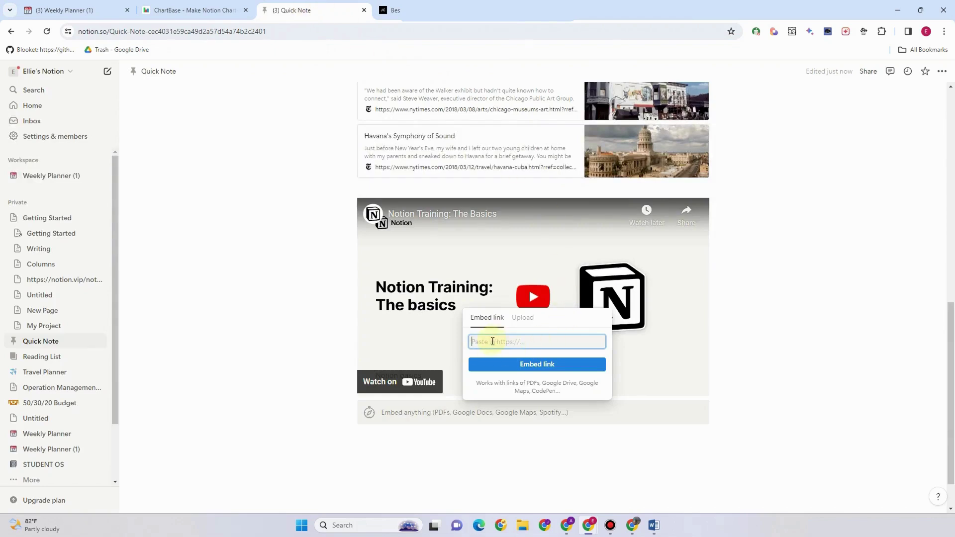
Paste the James Clear articles link into the new embed block and embed it
right_click(492, 342)
click(512, 230)
click(540, 366)
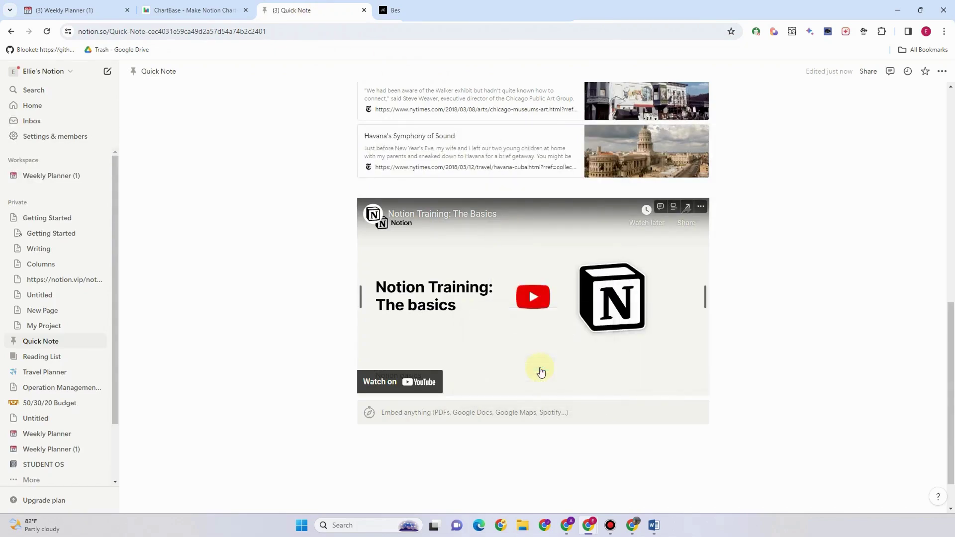
Drag the resize handles to widen the YouTube video and enlarge the James Clear embed
drag(706, 296, 812, 297)
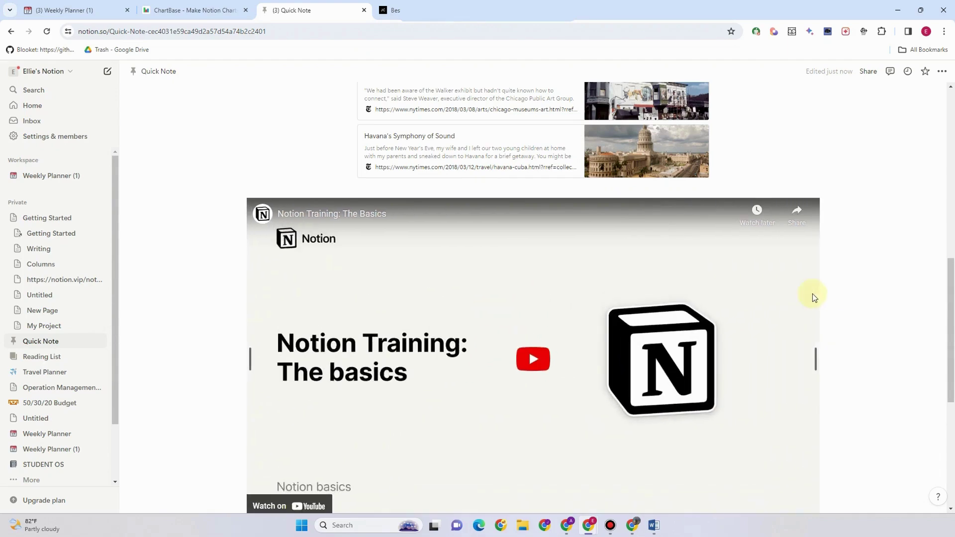
scroll(533, 390, down, 4)
scroll(538, 435, down, 1)
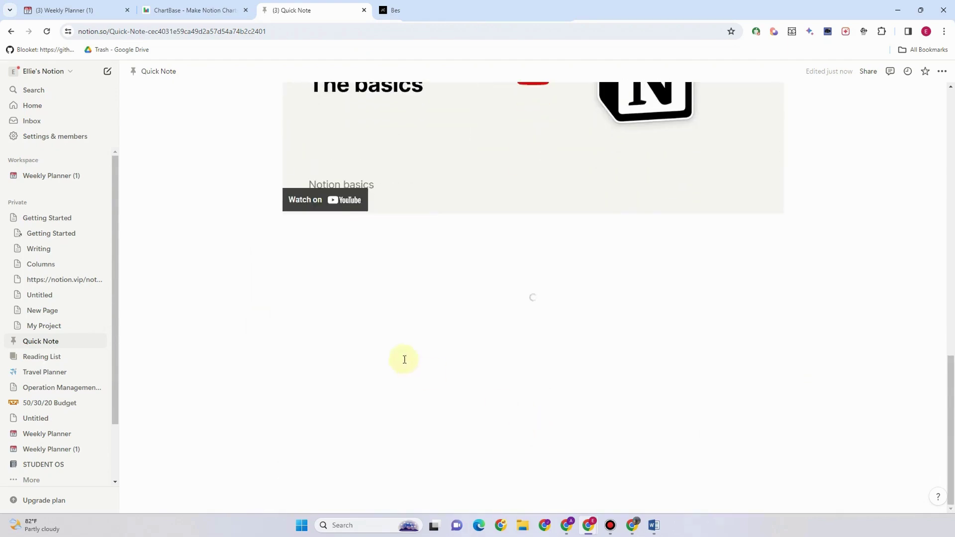
drag(356, 376, 299, 398)
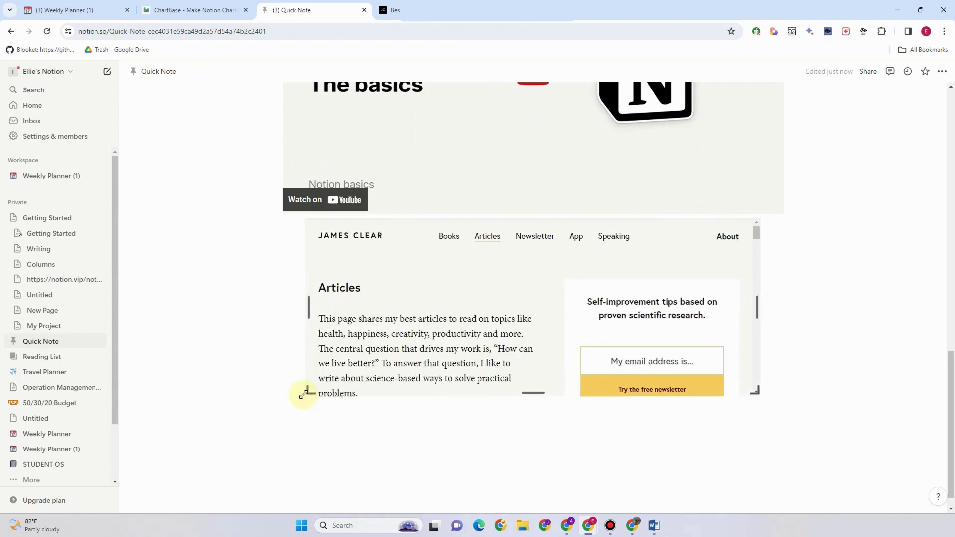
drag(533, 396, 536, 495)
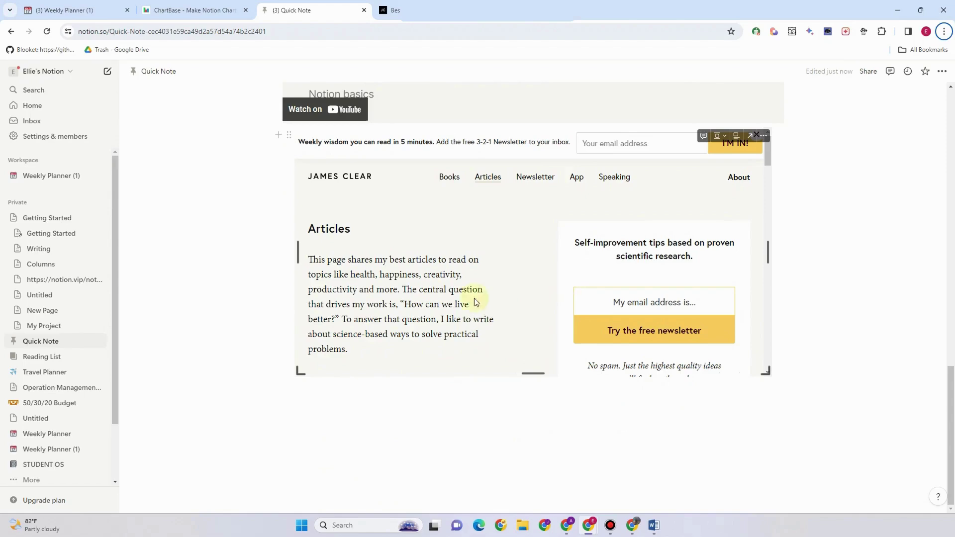
scroll(503, 244, up, 3)
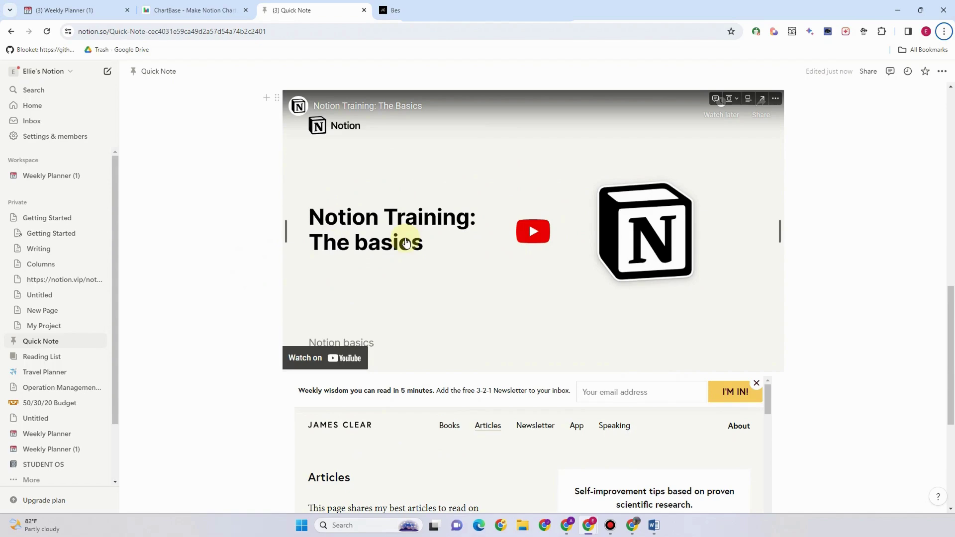
scroll(406, 244, down, 3)
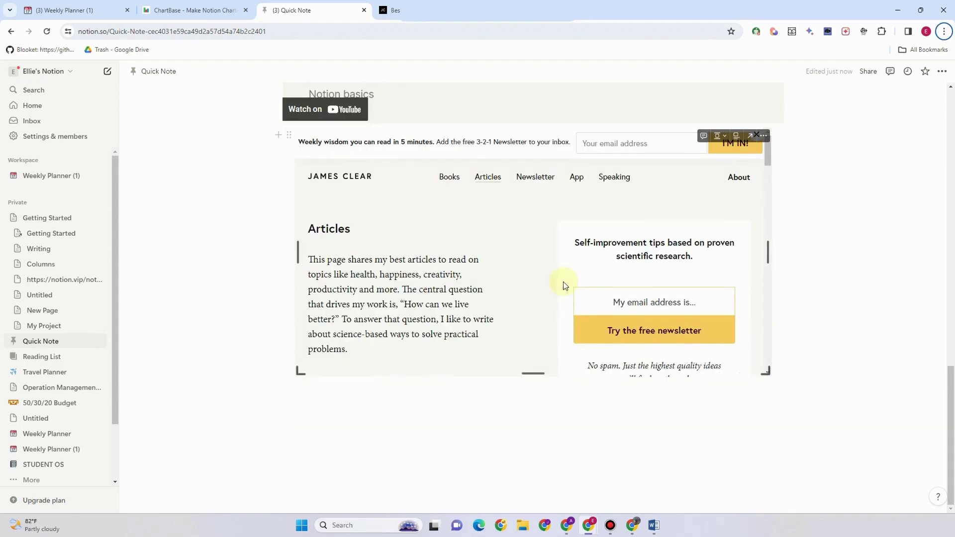
scroll(503, 243, up, 3)
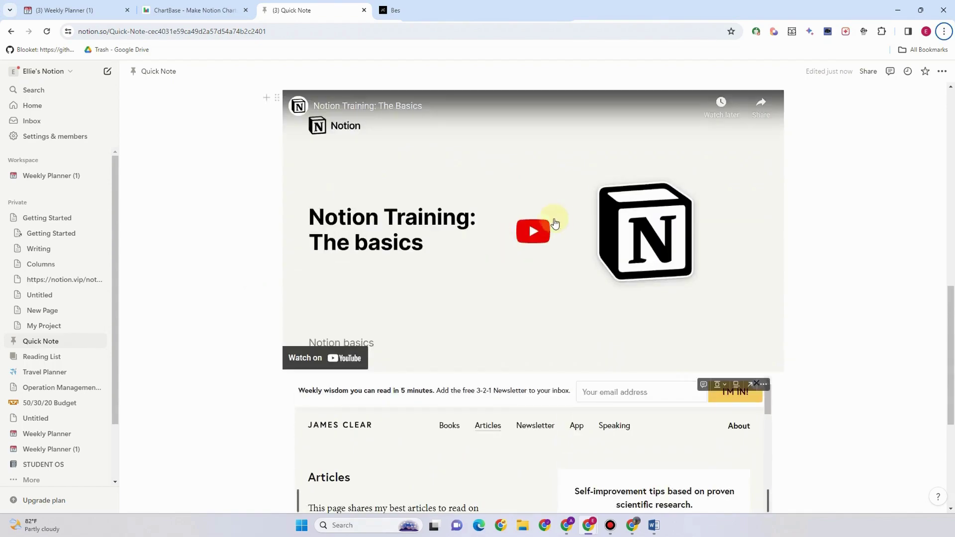